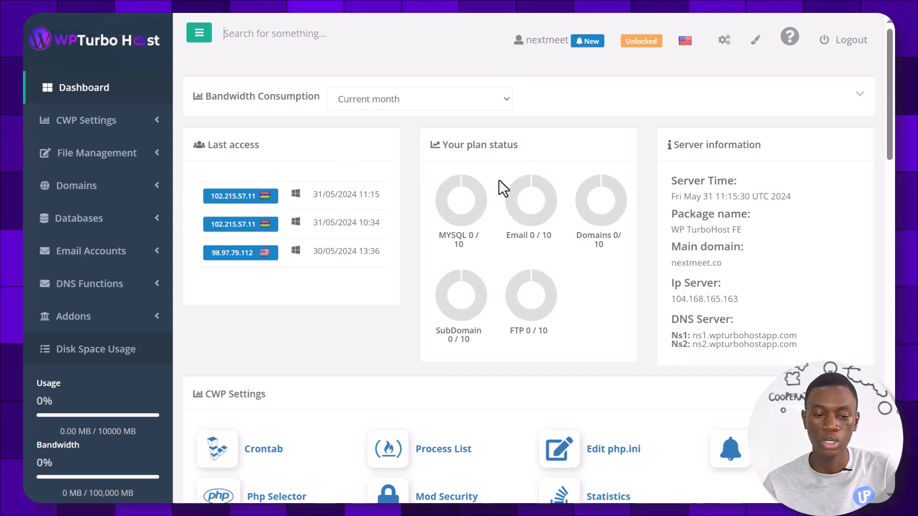
Open the visitor Statistics page
mouse_move(482, 188)
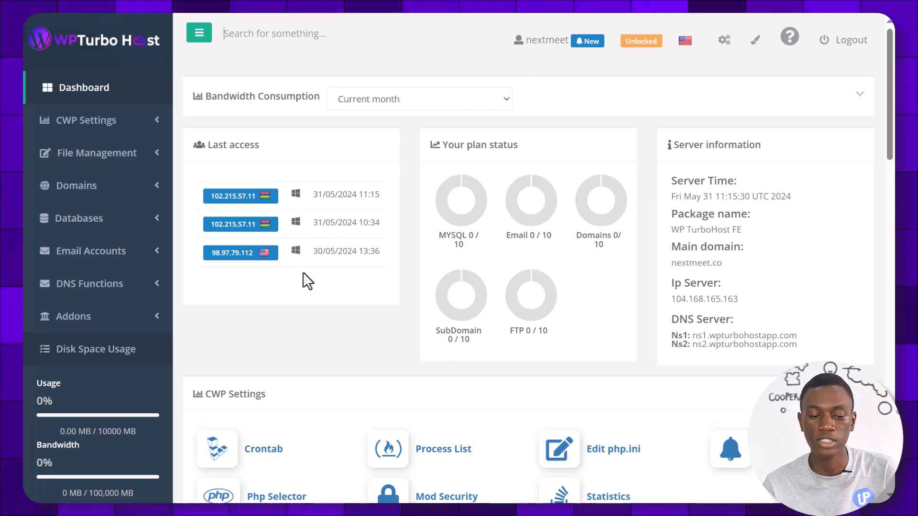
scroll(404, 306, down, 1)
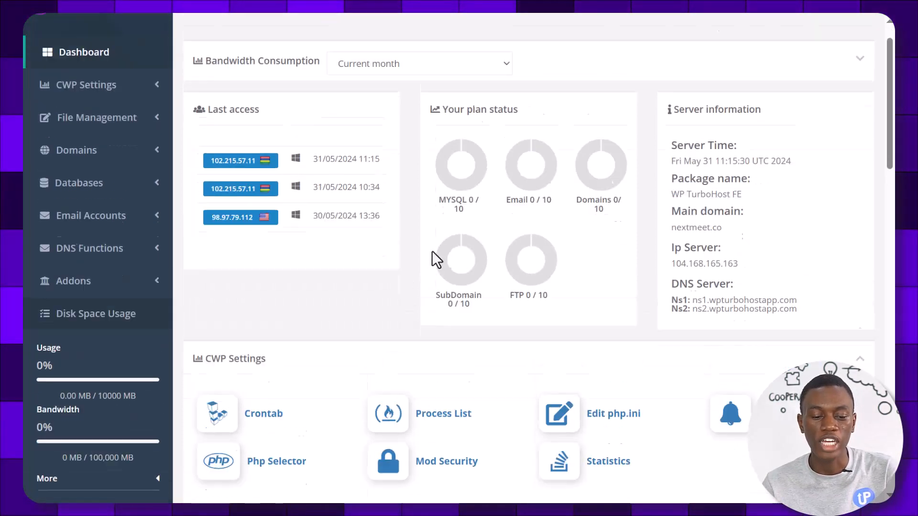
scroll(416, 261, down, 1)
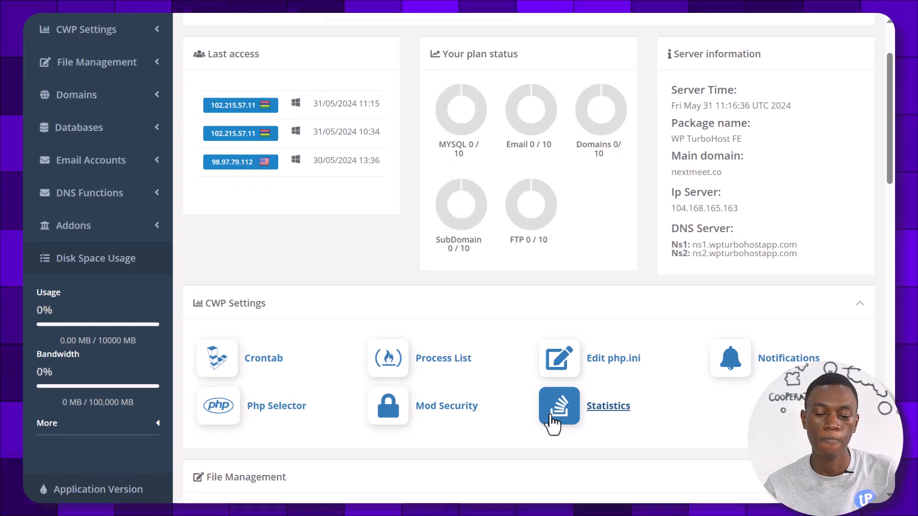
click(551, 412)
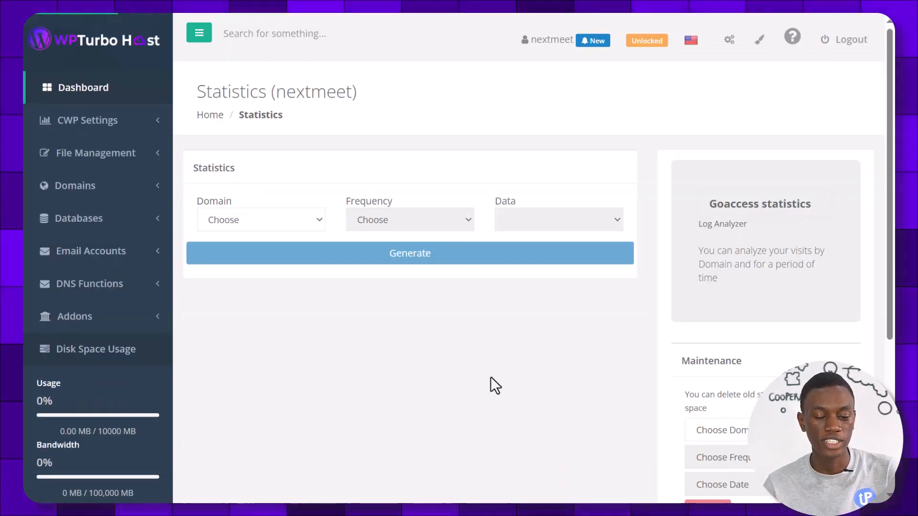
Set the statistics domain to nextmeet.co and the report frequency to Monthly
click(286, 219)
click(257, 247)
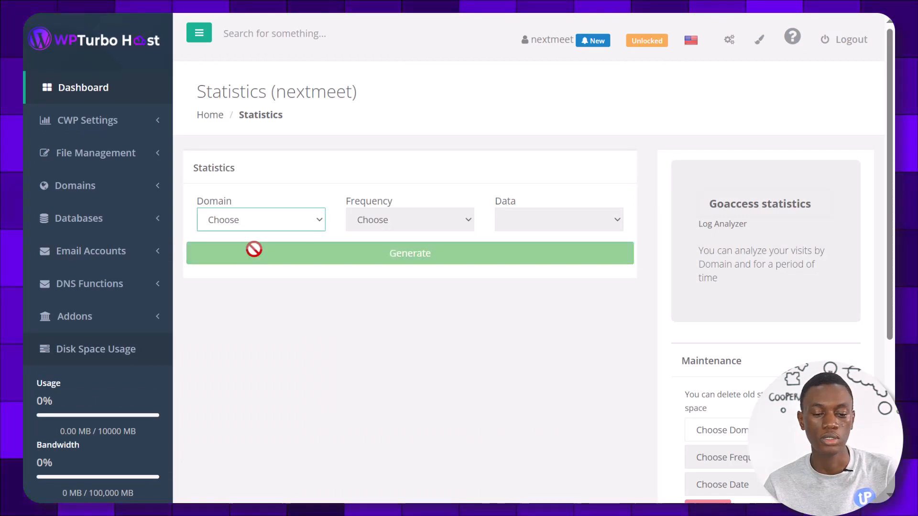
click(318, 224)
click(310, 253)
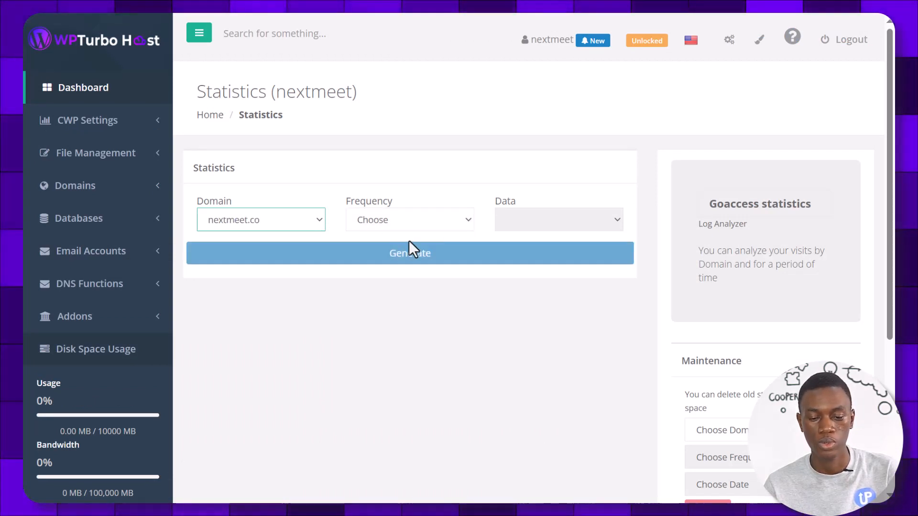
click(413, 225)
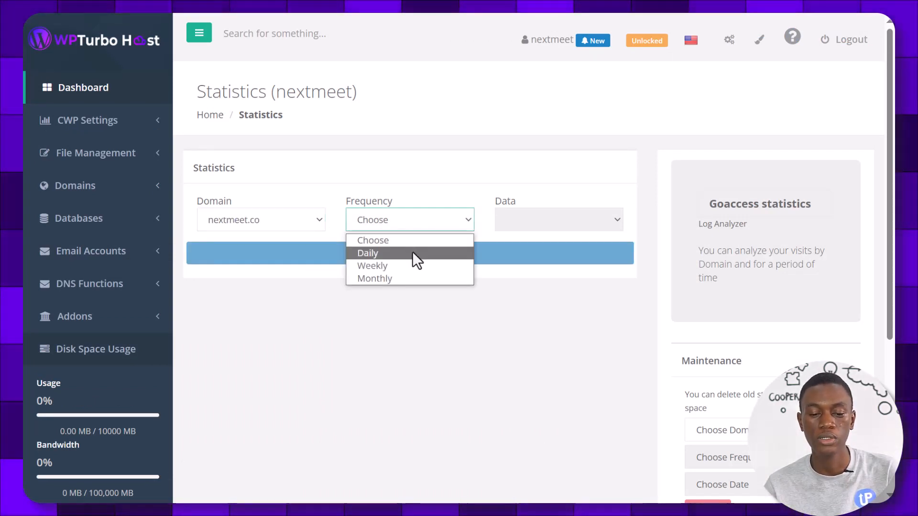
click(390, 280)
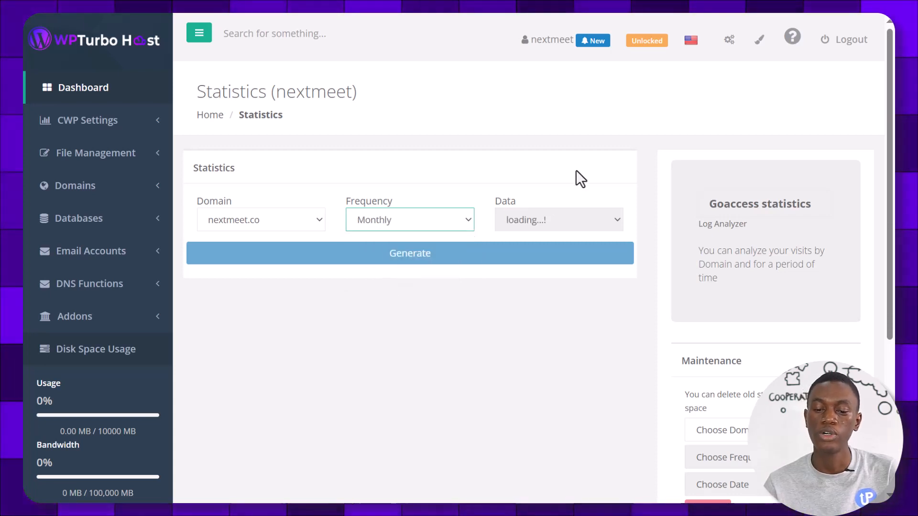
Check the empty data period list, then return to the account dashboard
click(551, 224)
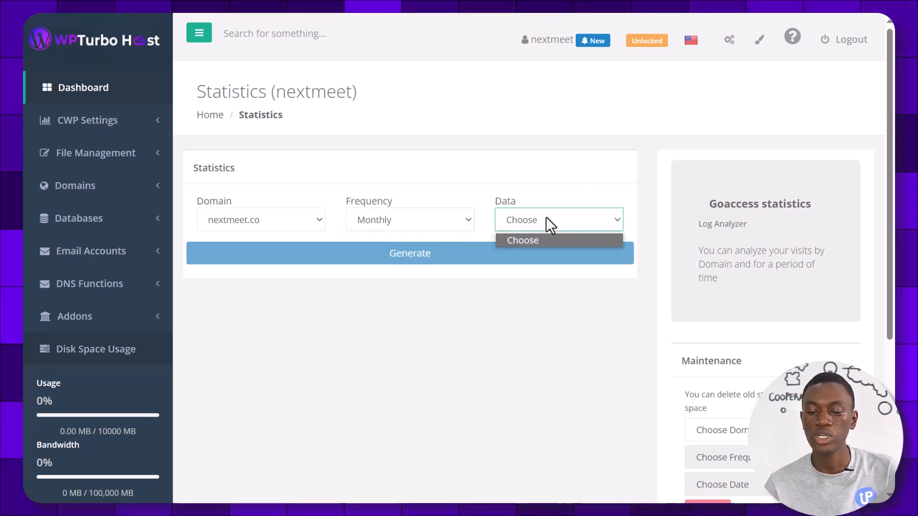
click(495, 199)
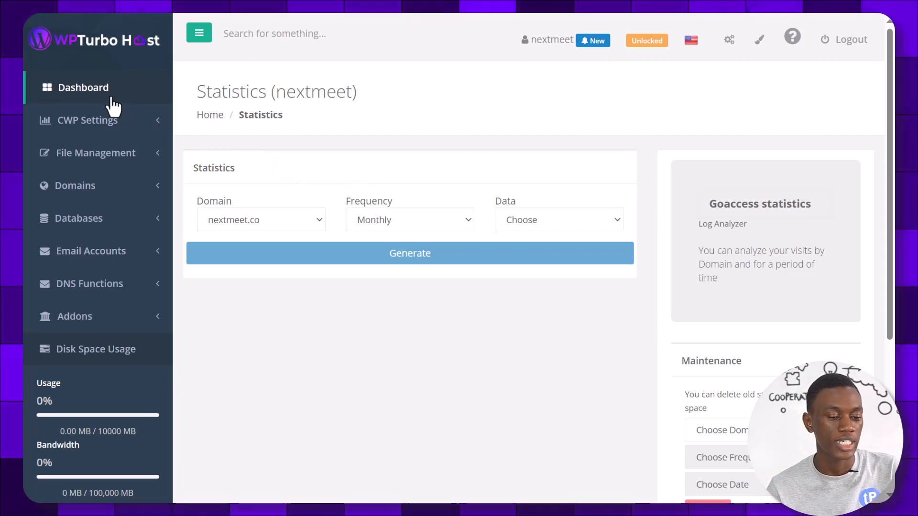
click(97, 96)
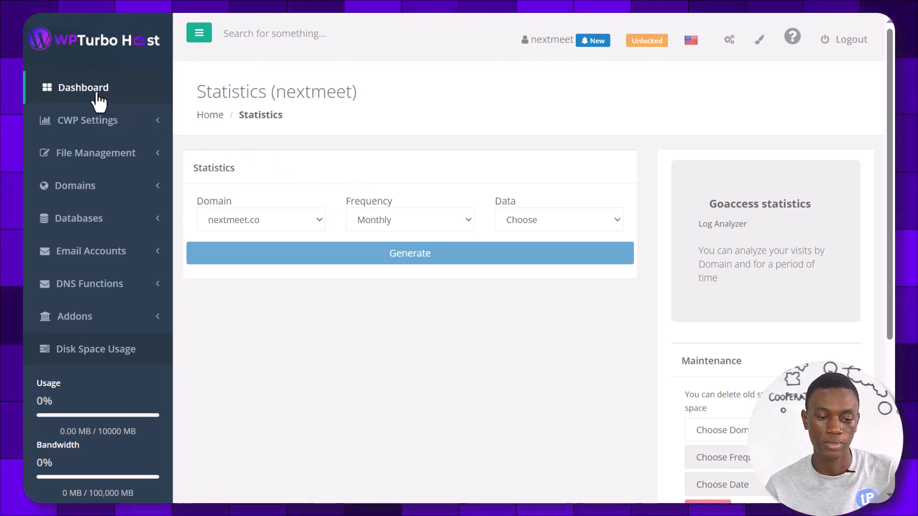
Visit the File Manager, then scroll the dashboard to its Domains and Databases tools
scroll(452, 199, down, 6)
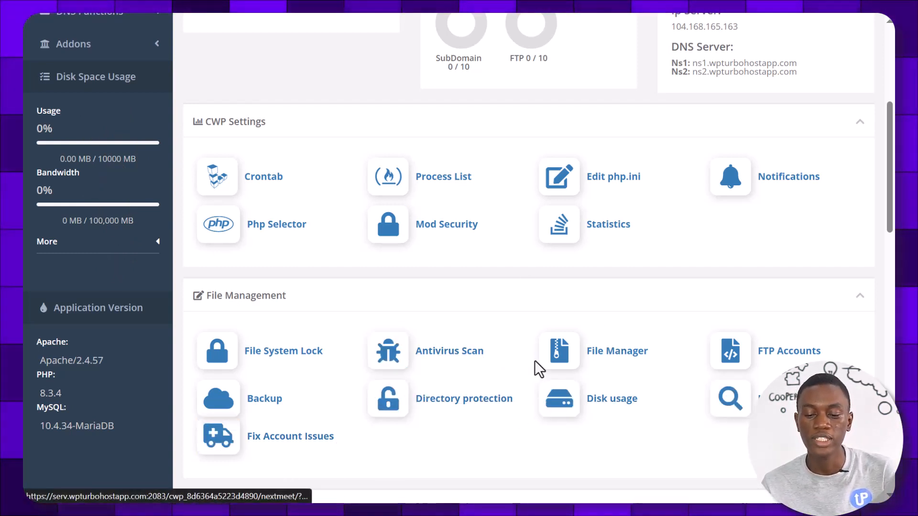
click(555, 367)
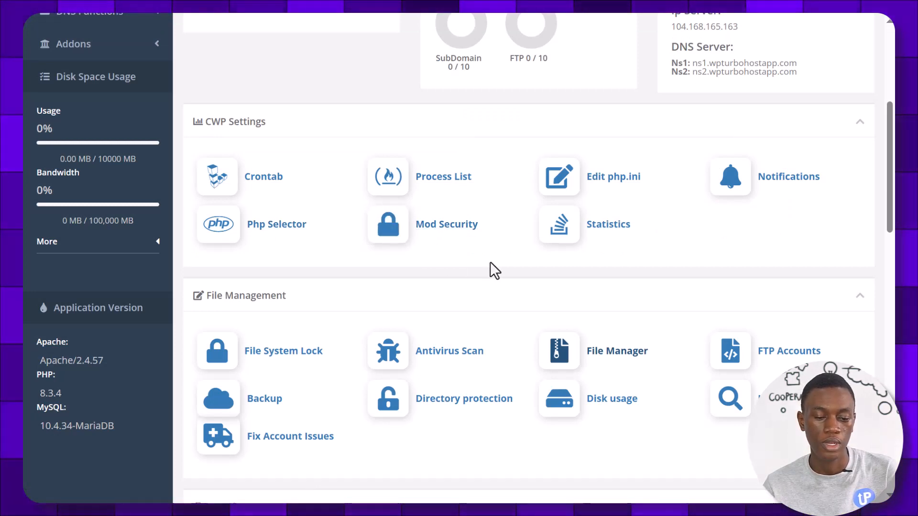
scroll(492, 268, down, 2)
scroll(493, 273, down, 5)
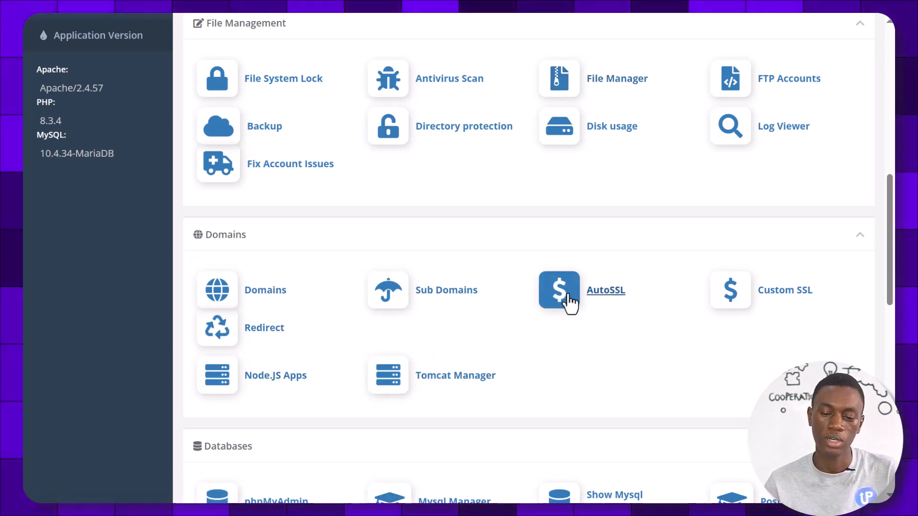
click(552, 288)
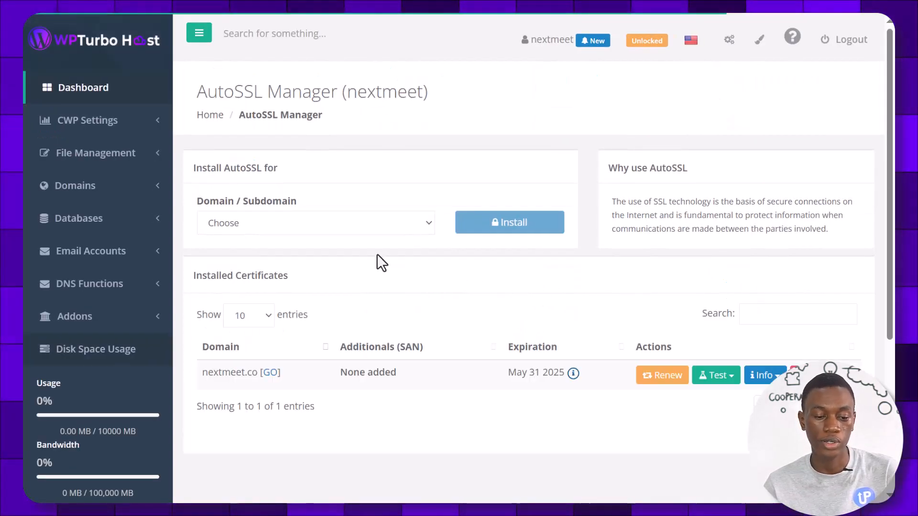
click(397, 228)
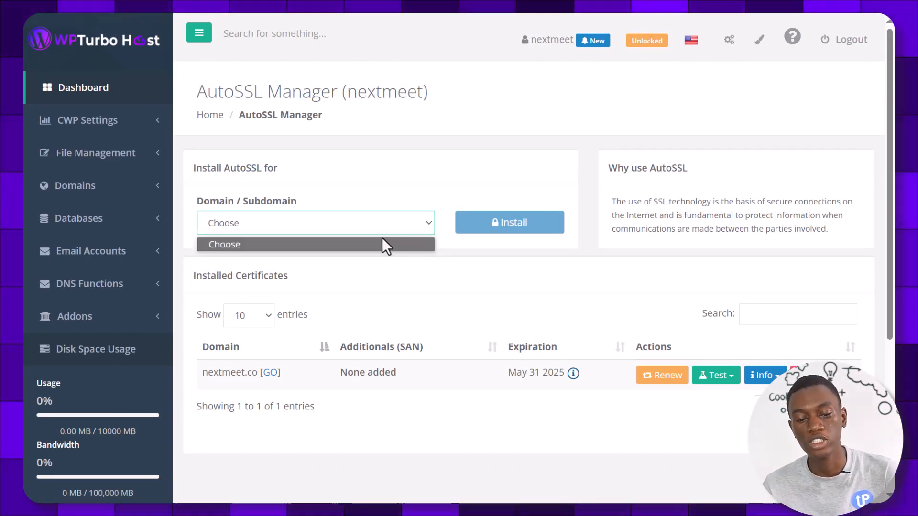
click(462, 253)
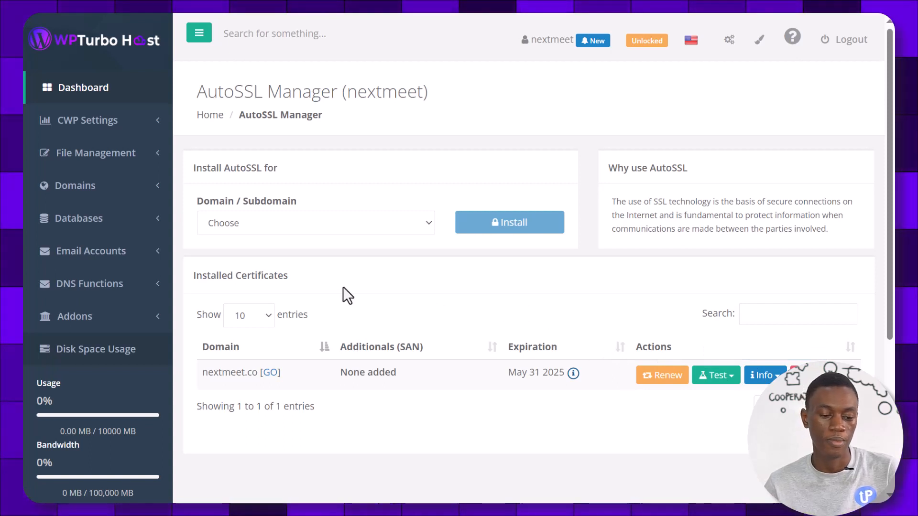
click(89, 94)
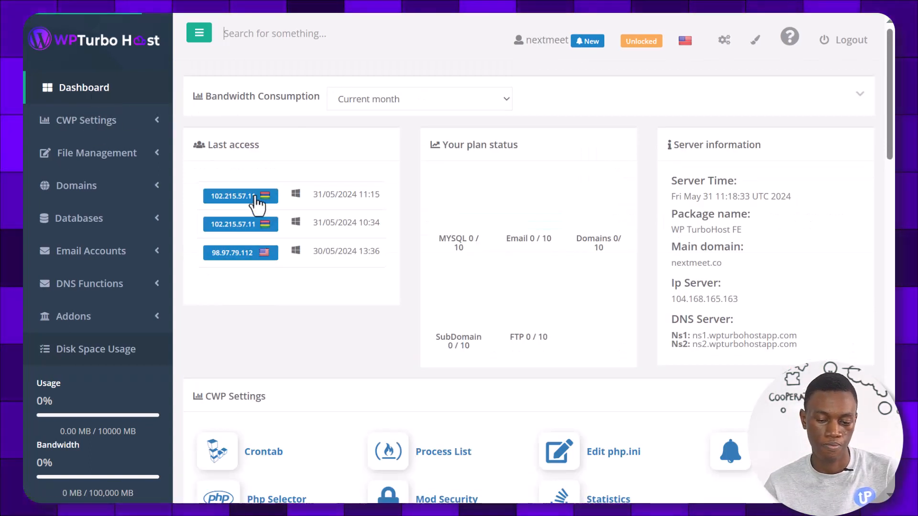
Scroll down the account dashboard to the Addons tools, including Scripts and Site.pro Website Builder
scroll(402, 339, down, 5)
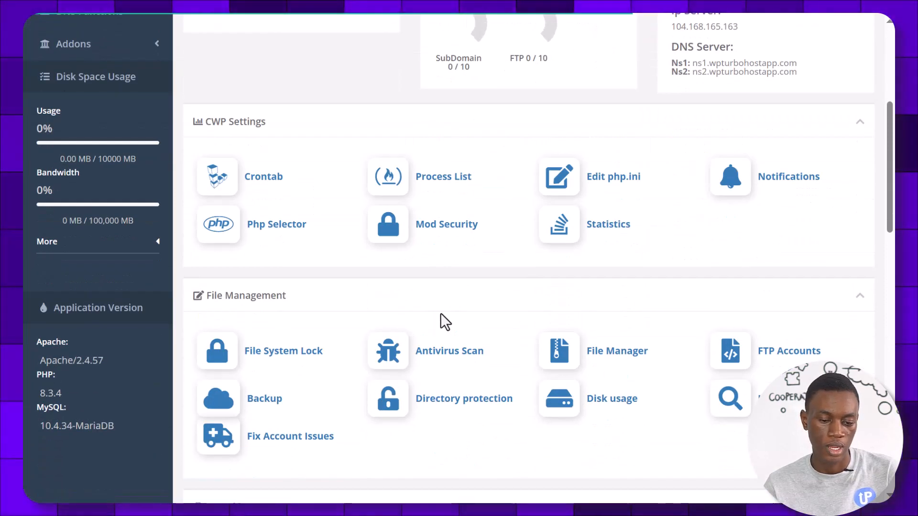
scroll(438, 318, down, 5)
scroll(436, 328, down, 5)
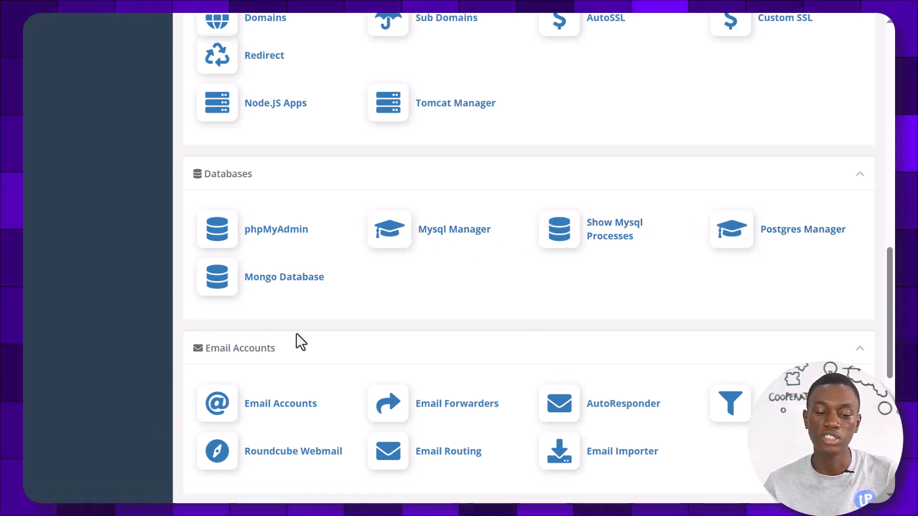
scroll(297, 335, down, 2)
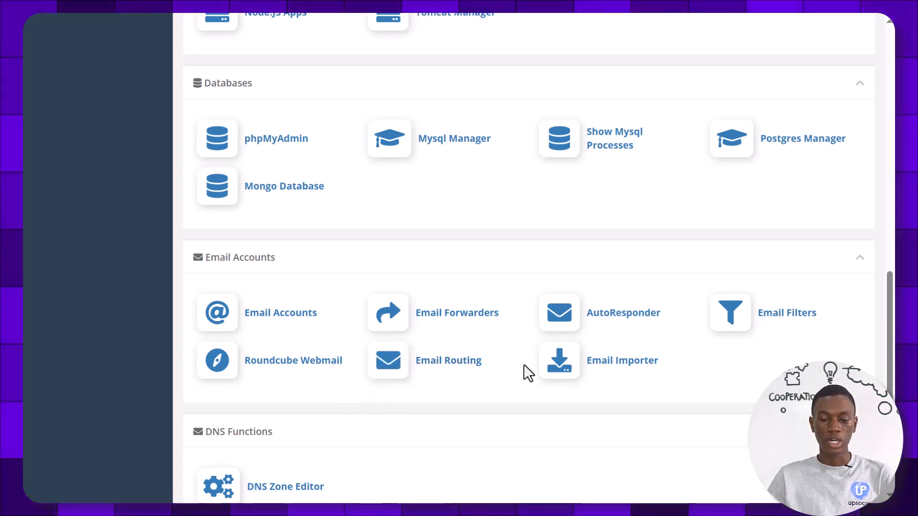
scroll(460, 373, down, 1)
scroll(460, 373, down, 3)
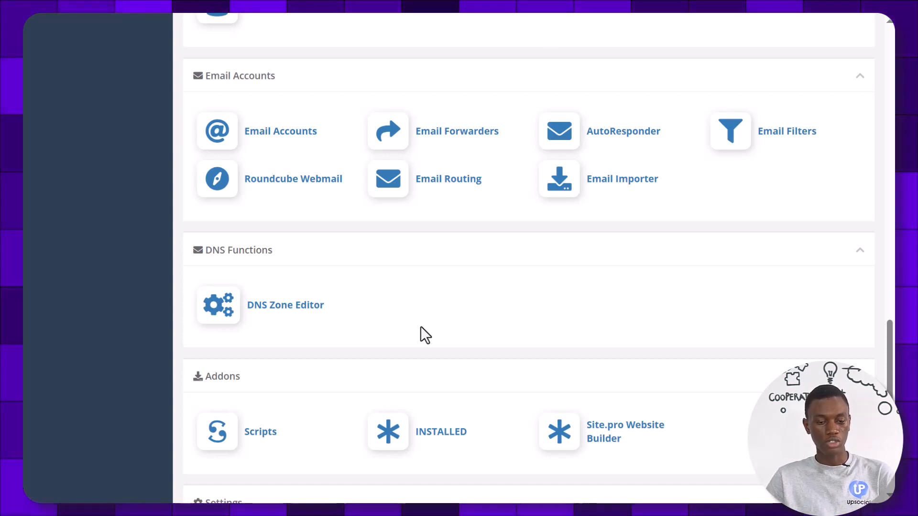
scroll(425, 330, down, 3)
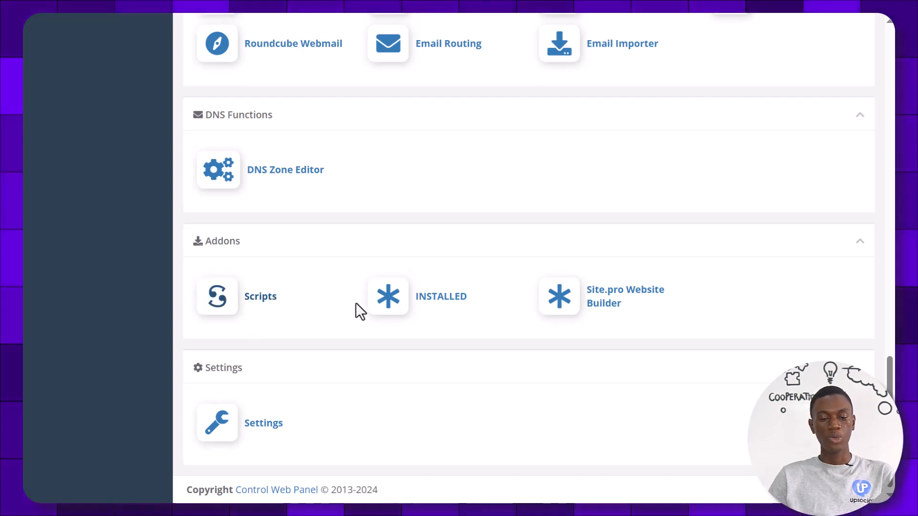
Open Scripts under Addons and browse the installable apps like WordPress, Joomla and Drupal
click(228, 307)
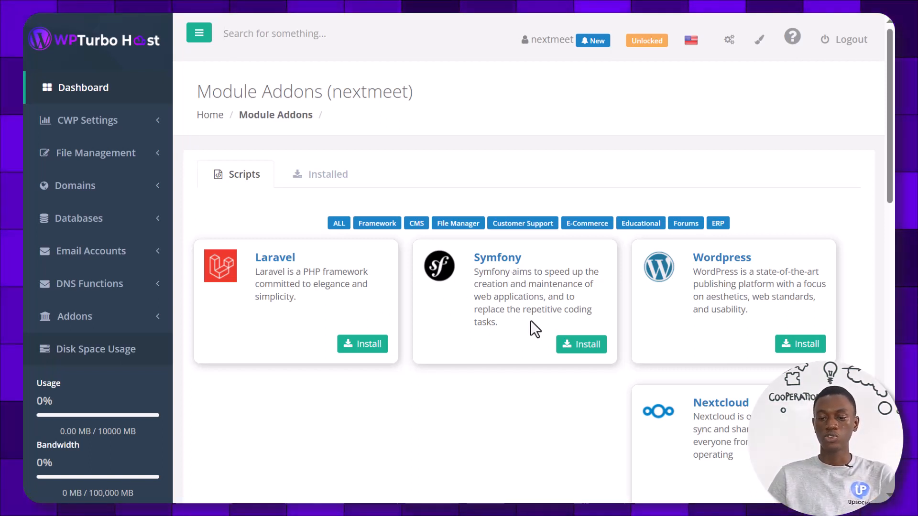
scroll(631, 346, down, 4)
scroll(632, 341, down, 4)
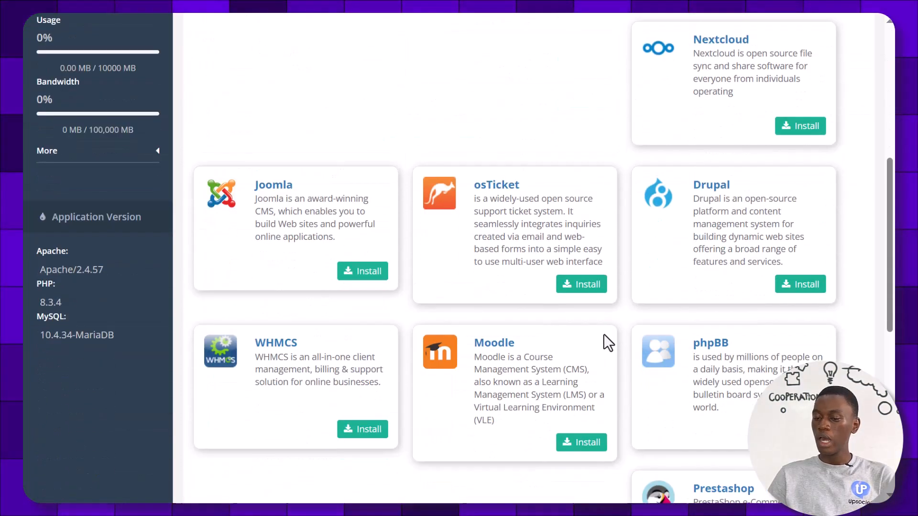
scroll(599, 340, up, 8)
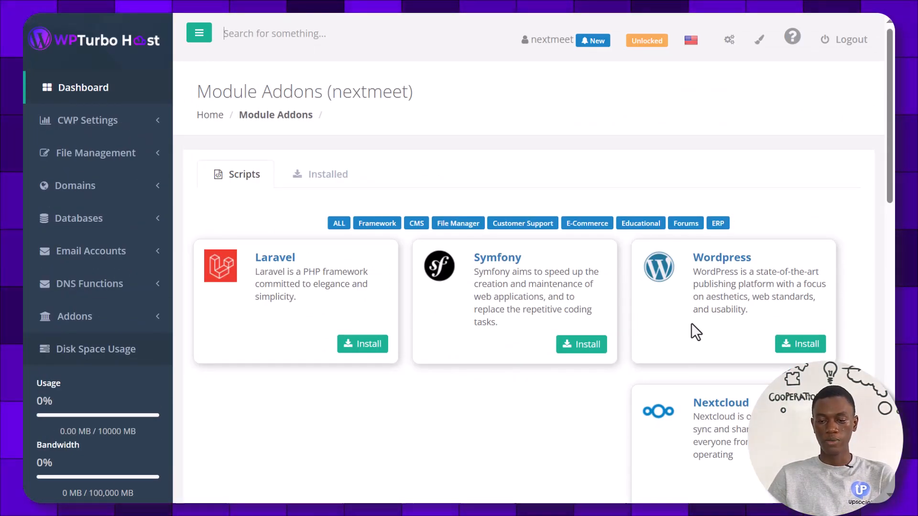
Start a WordPress install on the nextmeet.co domain in the wp directory
click(784, 345)
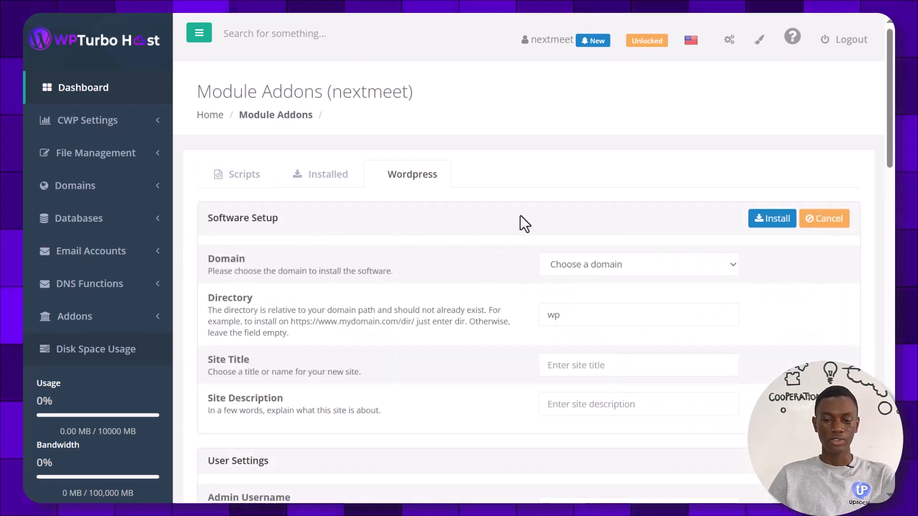
click(584, 263)
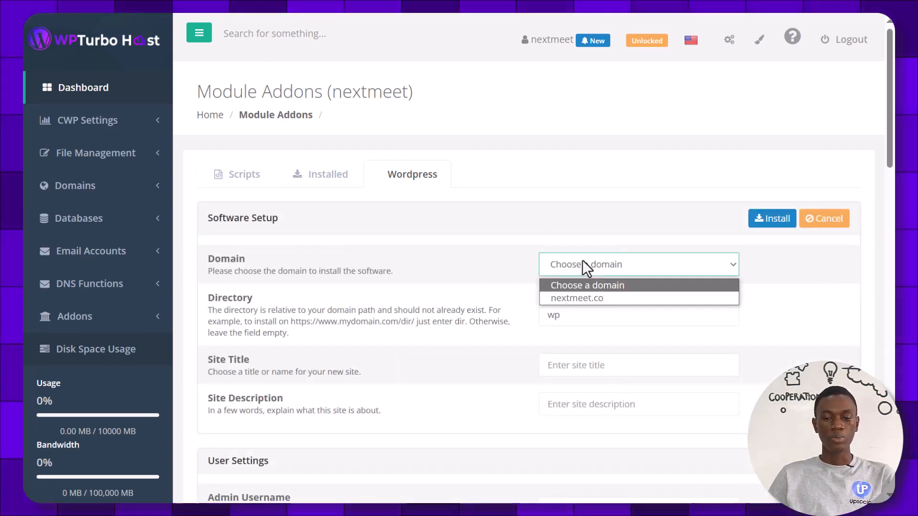
click(576, 296)
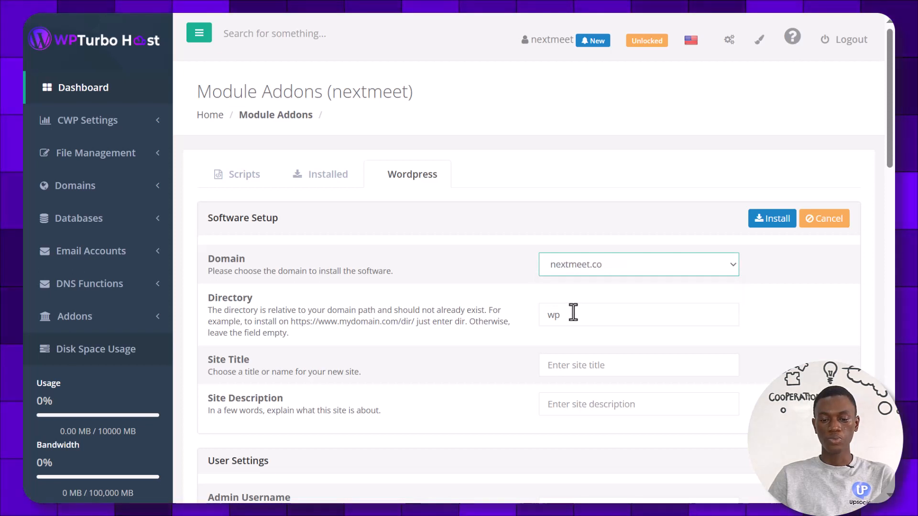
click(577, 314)
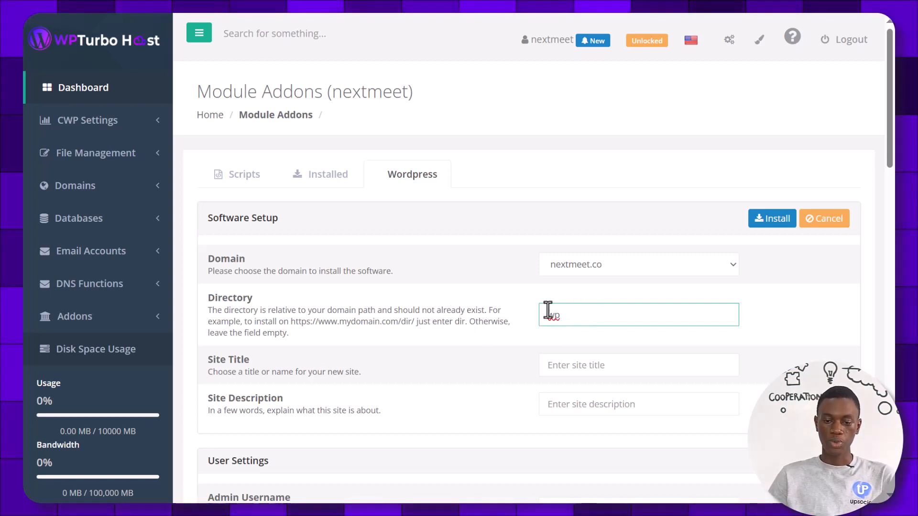
Enter site title 'WordPress Safari' and site description 'Safari WordPress'
click(562, 358)
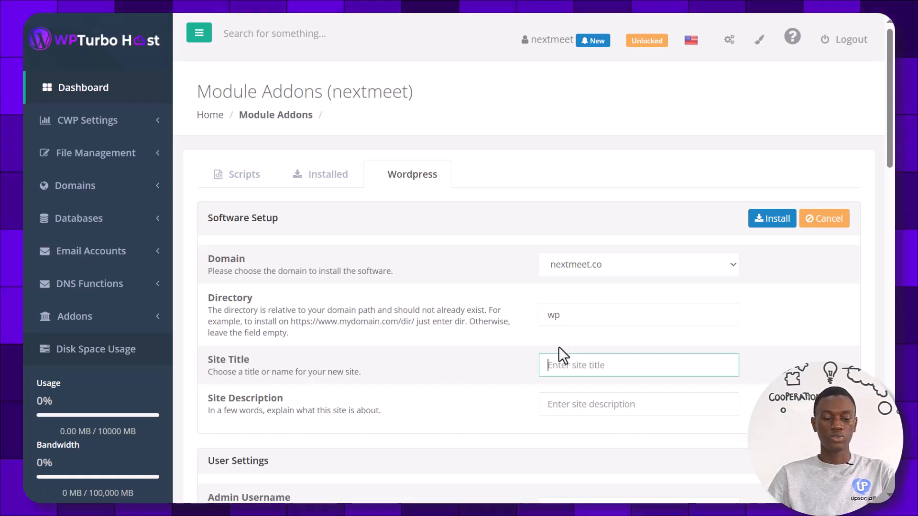
text(Wo)
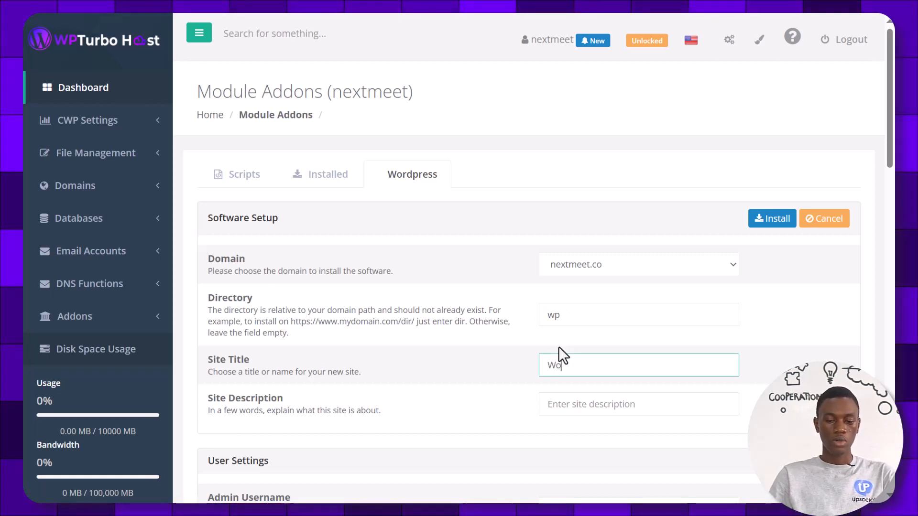
text(rdPress)
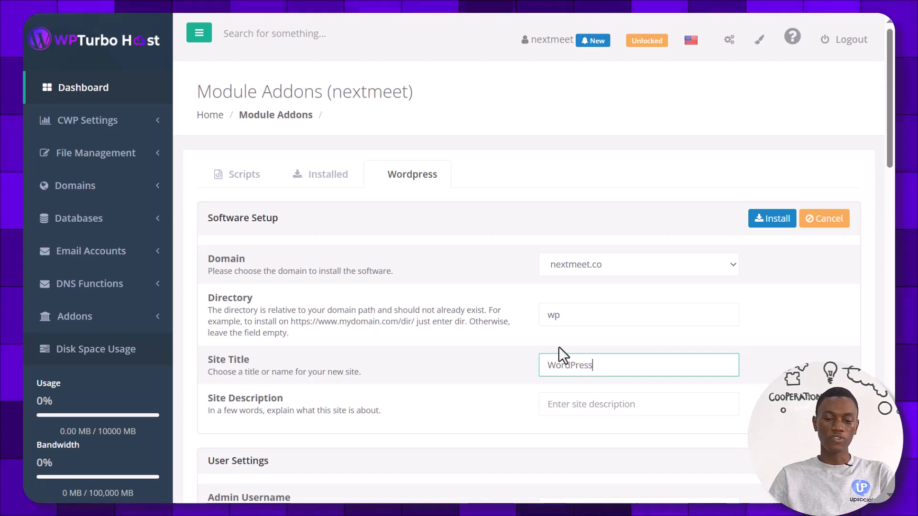
text( Safari)
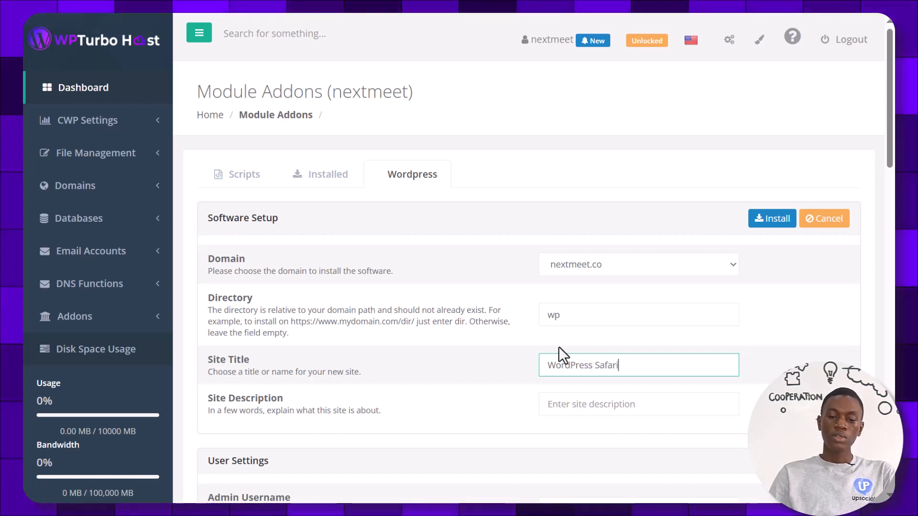
click(575, 396)
text(Safar)
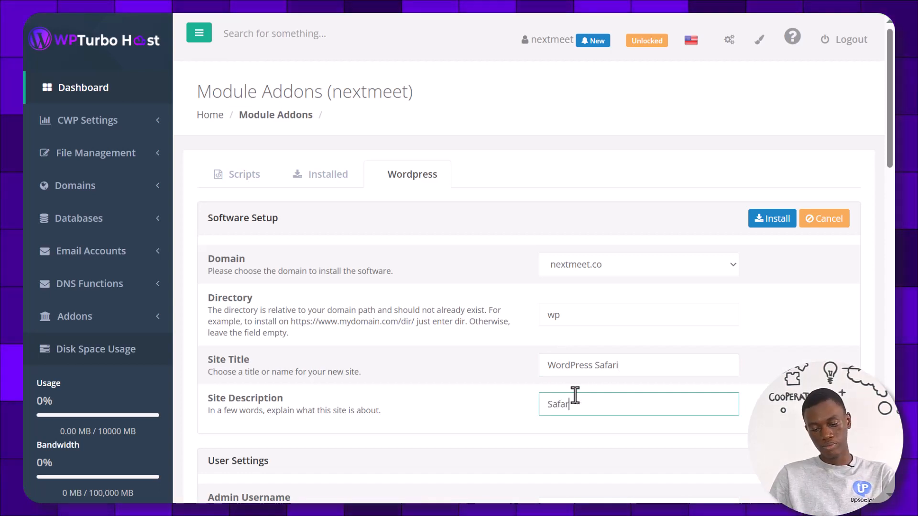
text(i WordP)
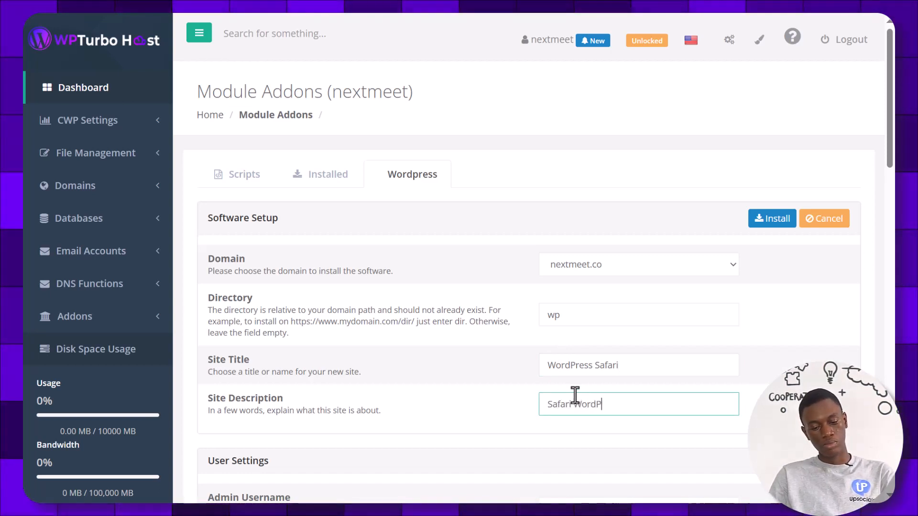
text(ress)
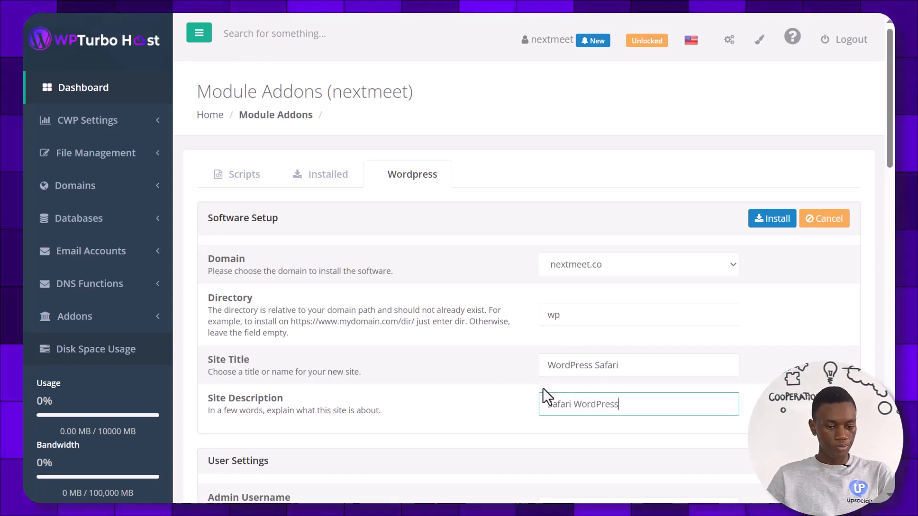
scroll(543, 388, down, 4)
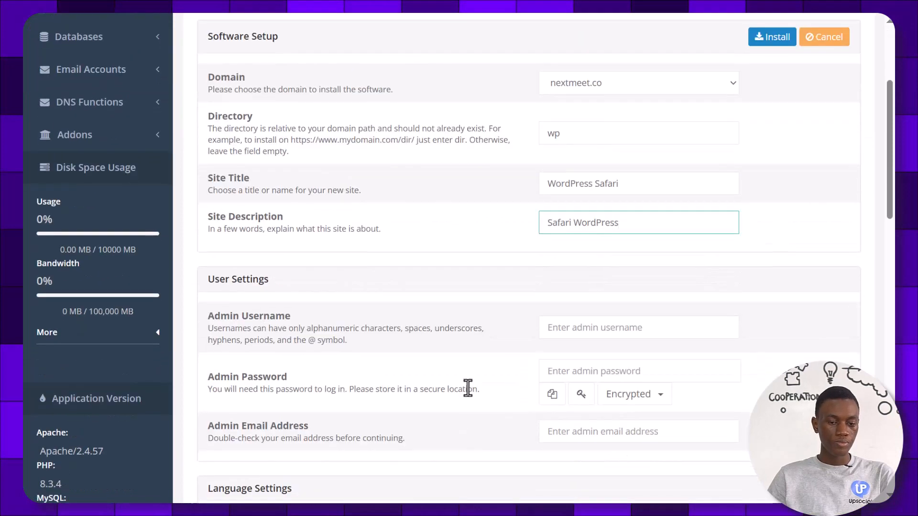
Fill in the WordPress admin username, admin password and admin e-mail address
click(607, 329)
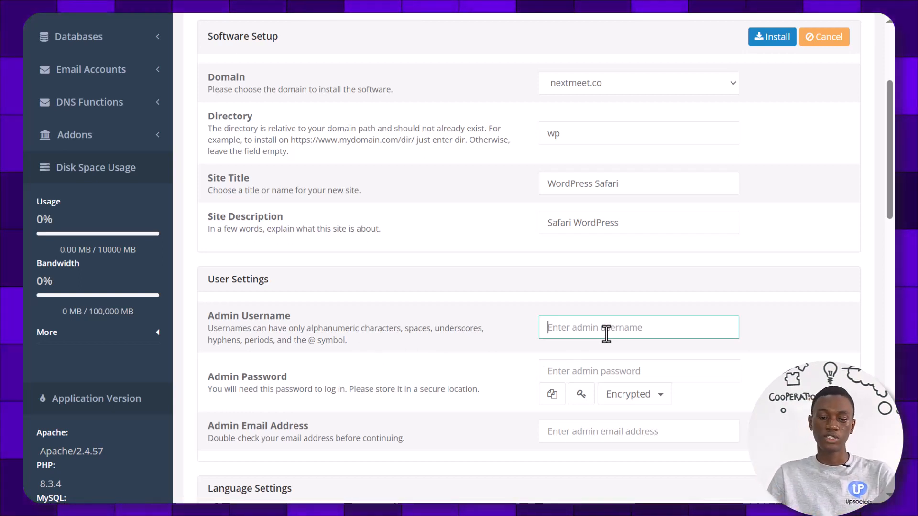
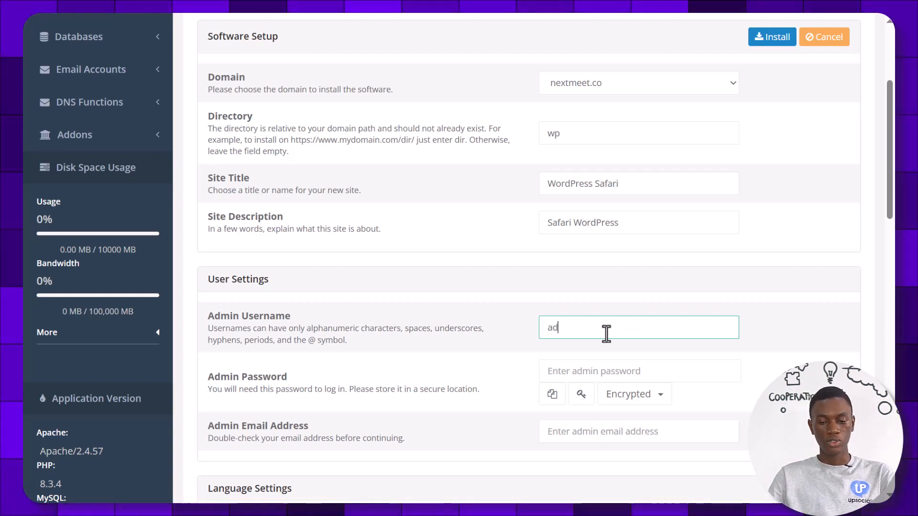
key(Tab)
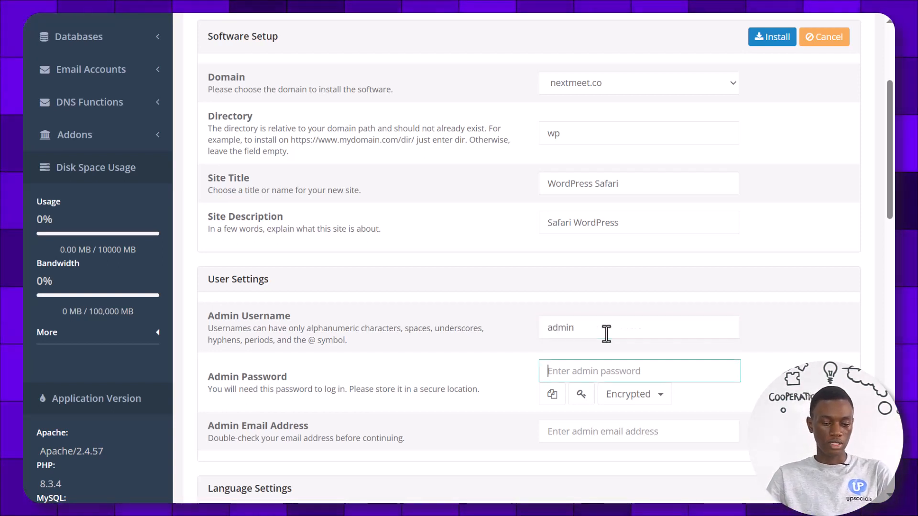
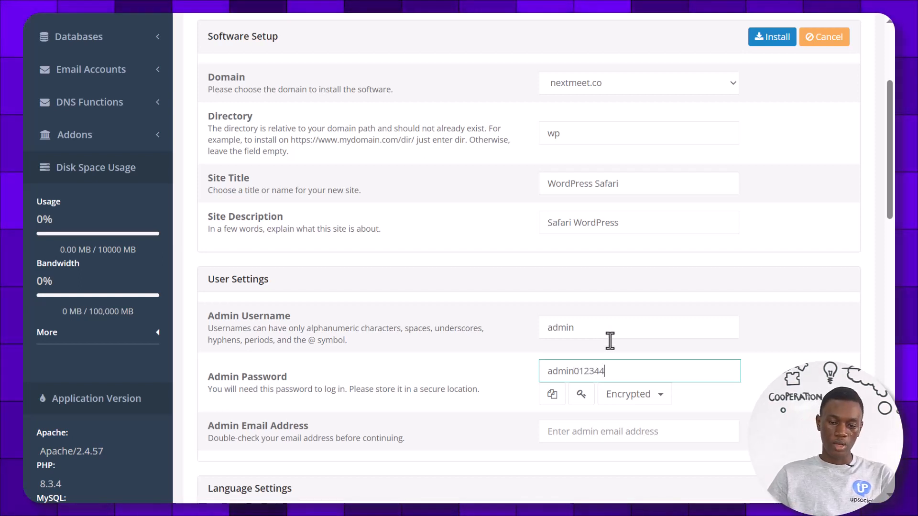
click(656, 397)
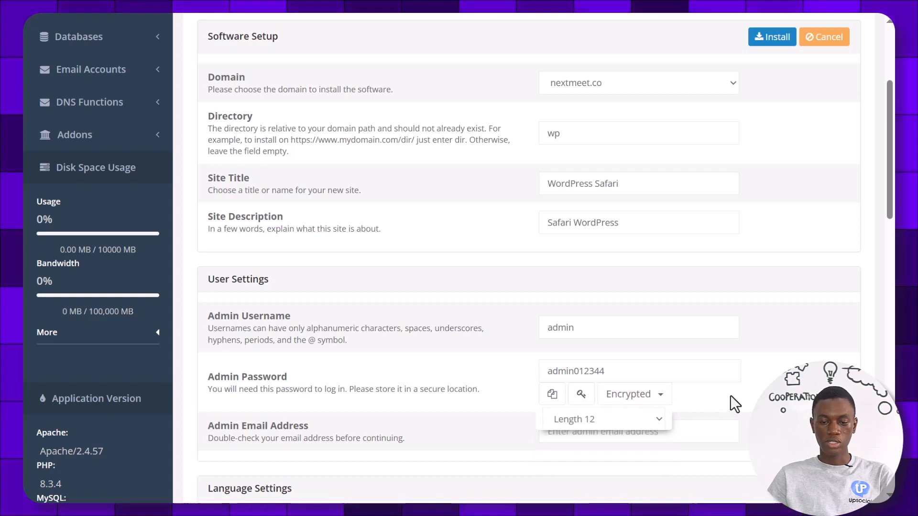
click(631, 425)
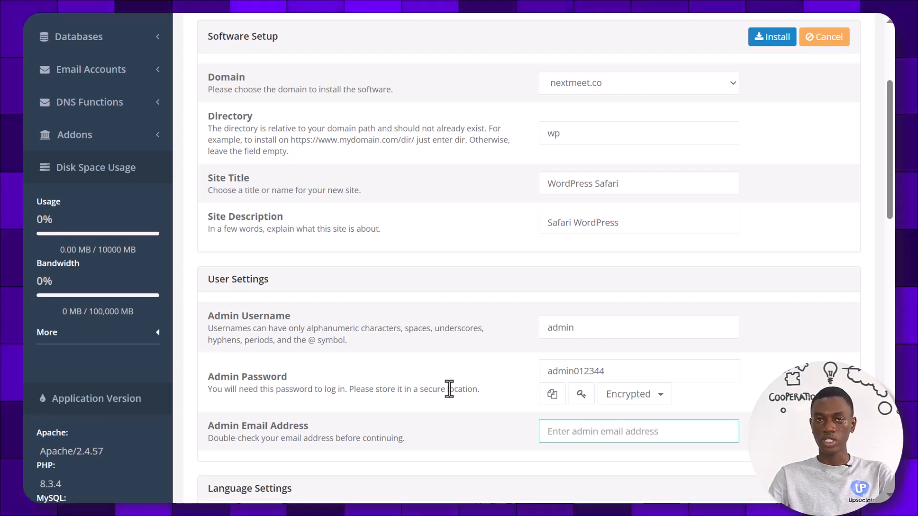
text(admin)
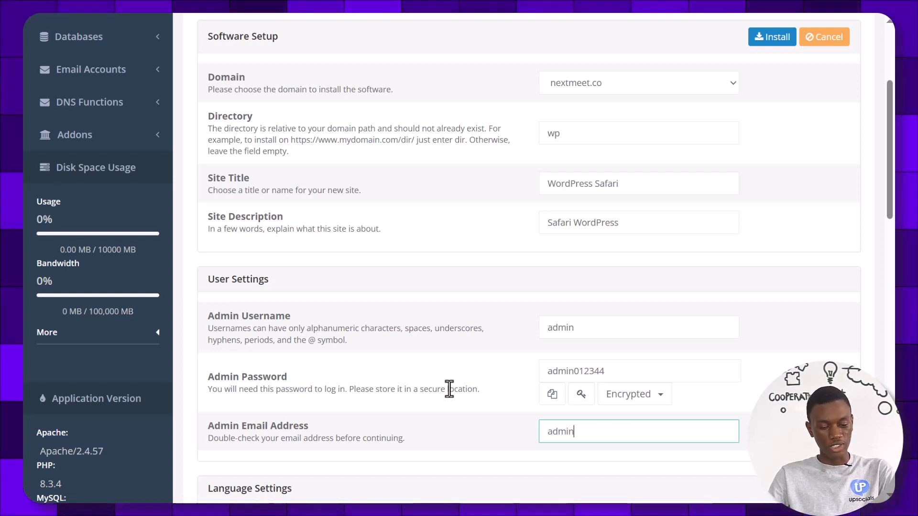
text(@admin.com)
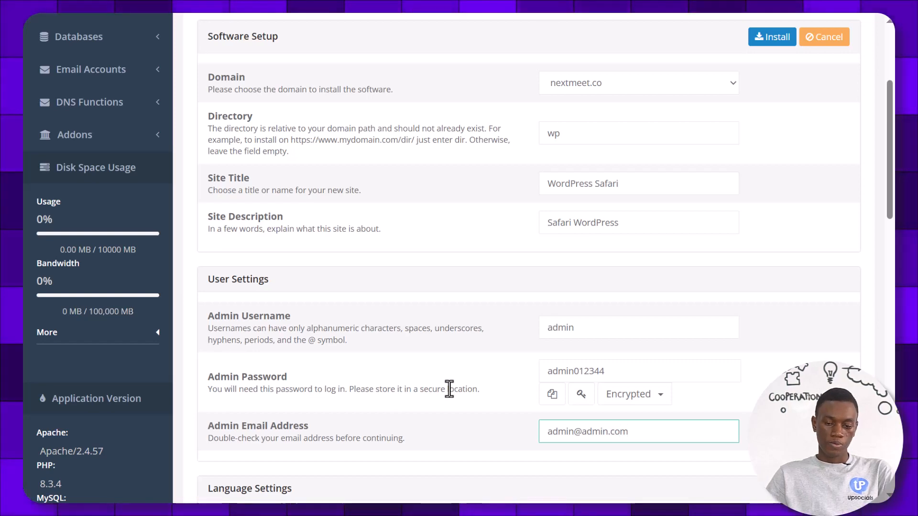
scroll(485, 326, down, 4)
scroll(491, 317, down, 1)
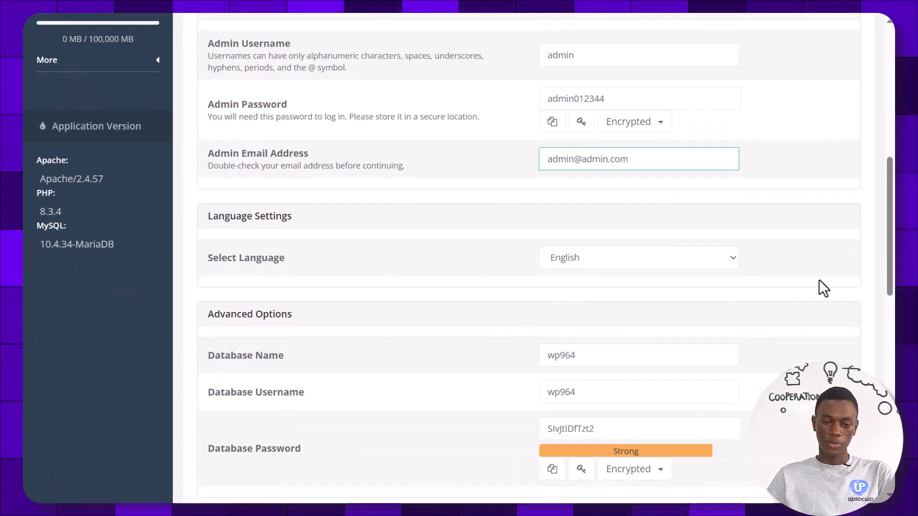
scroll(590, 287, down, 2)
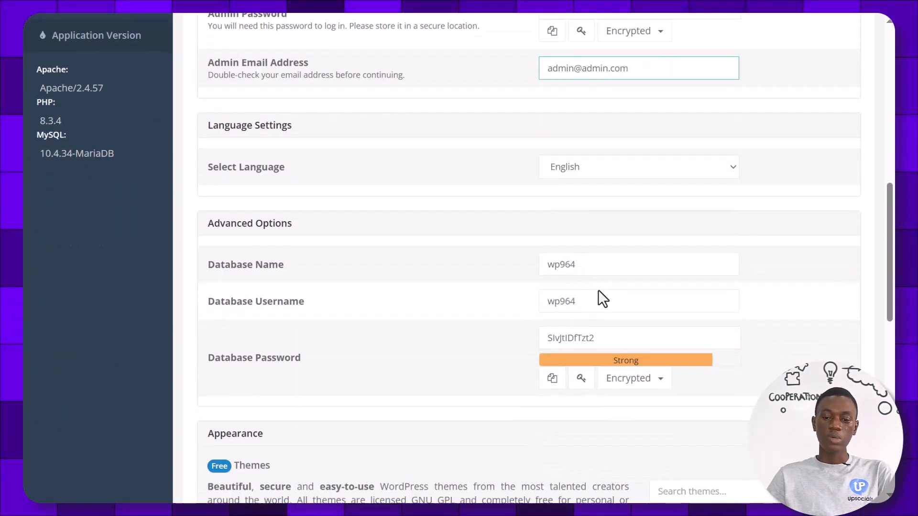
click(581, 266)
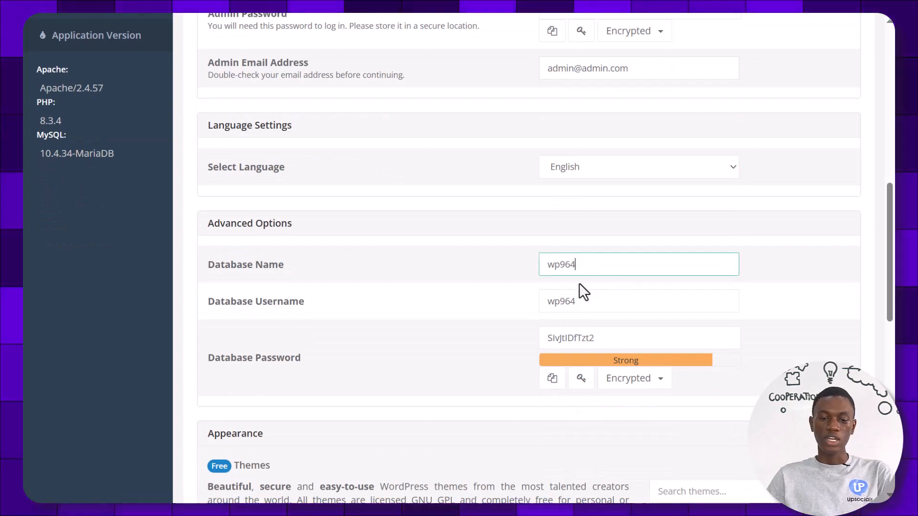
click(570, 298)
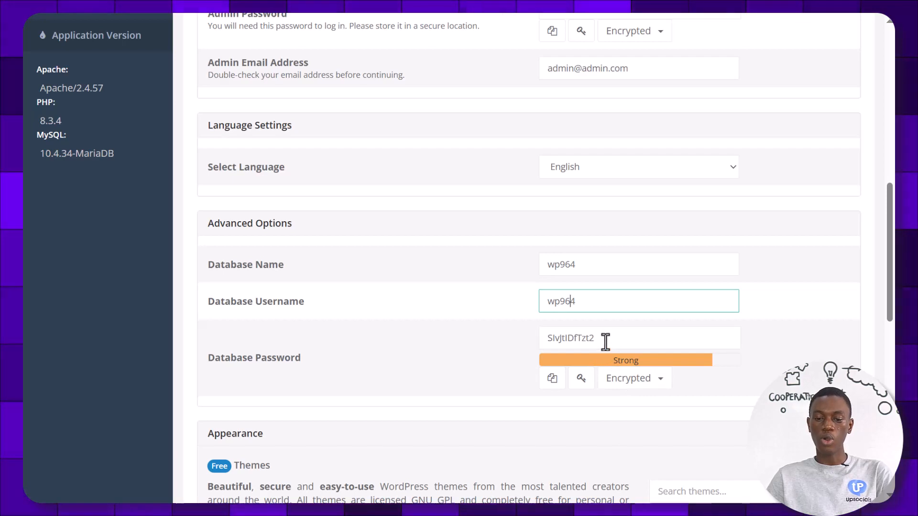
drag(601, 339, 542, 338)
key(ctrl+x)
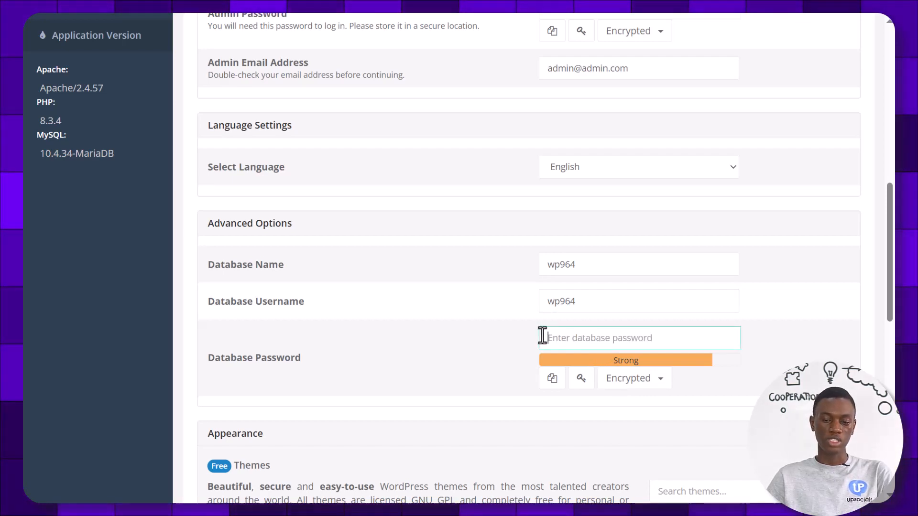
key(ctrl+v)
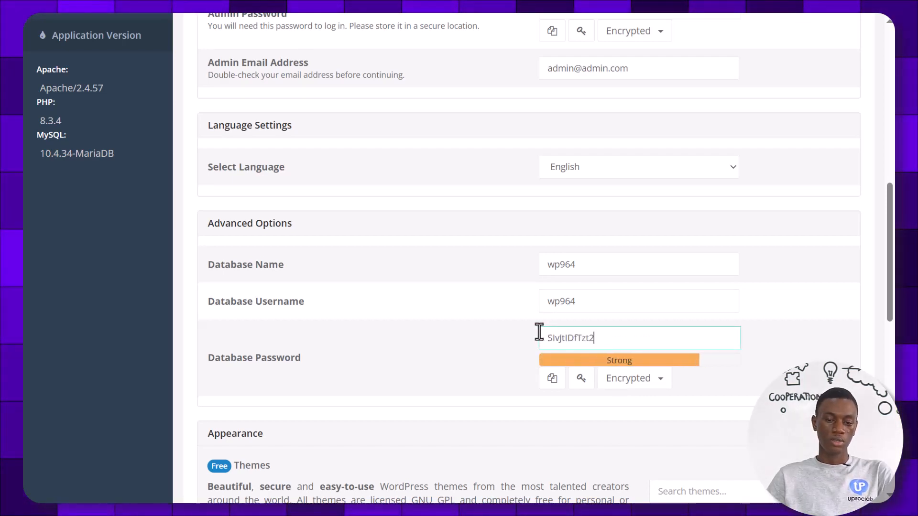
scroll(497, 295, down, 4)
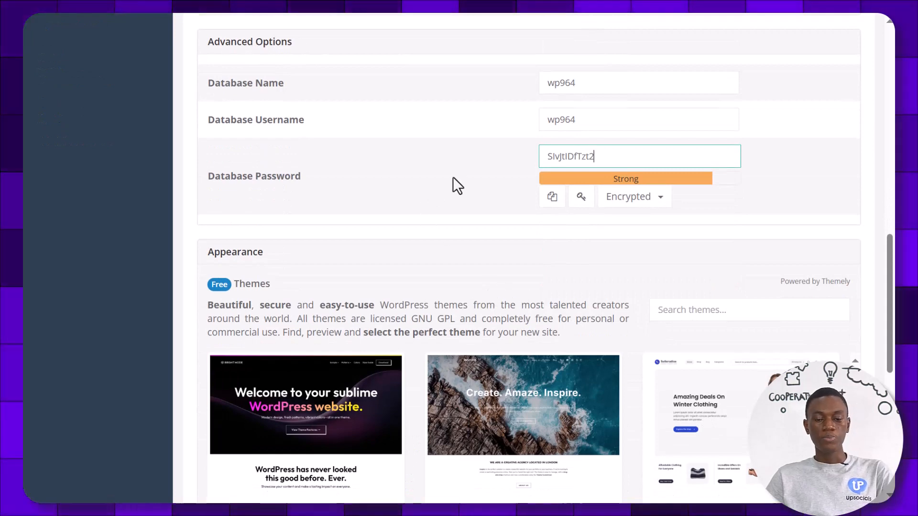
Choose the Blocksy Web theme and submit the WordPress installation
scroll(440, 158, down, 2)
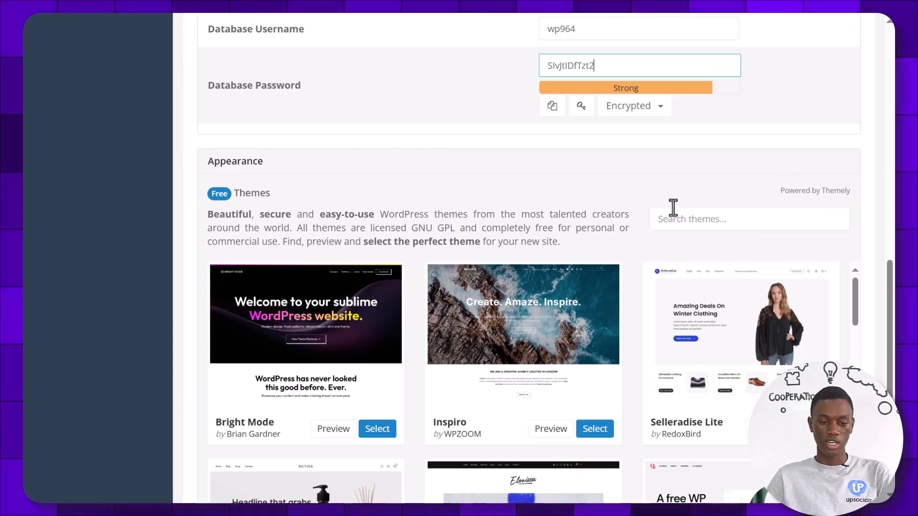
scroll(361, 170, down, 5)
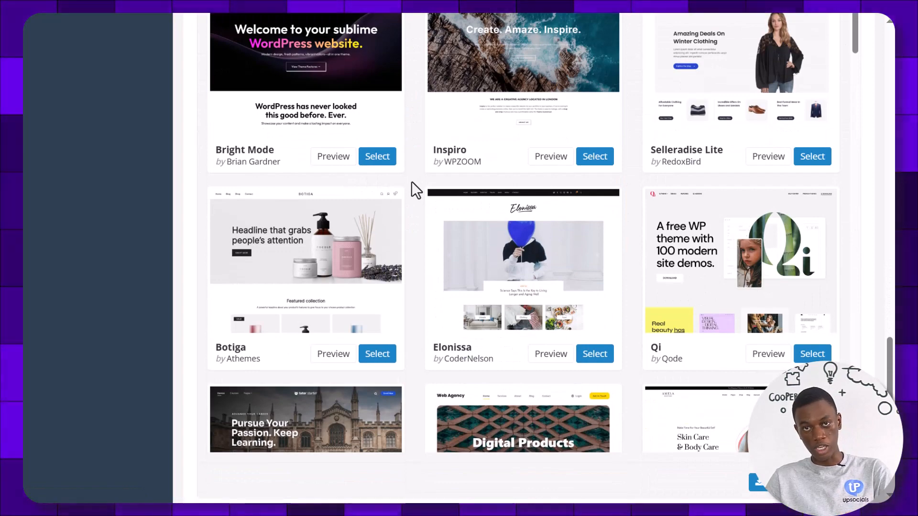
scroll(504, 173, down, 5)
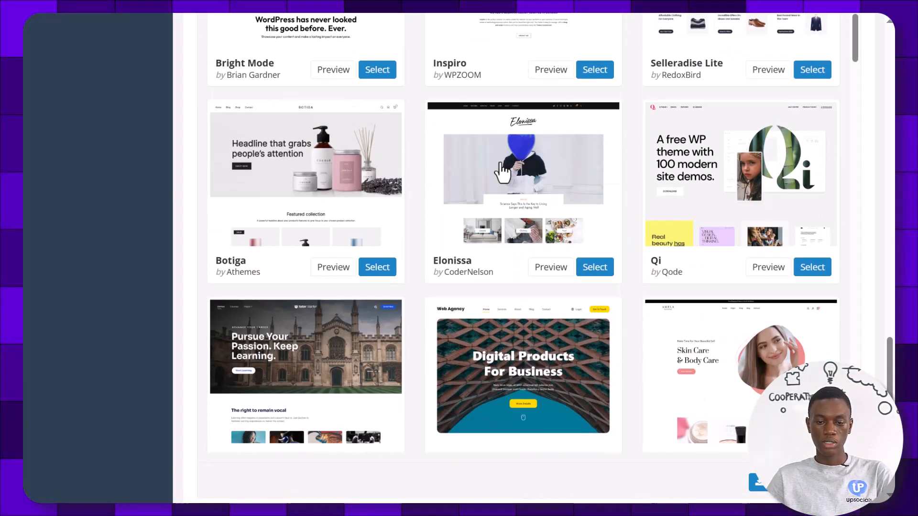
scroll(509, 176, down, 2)
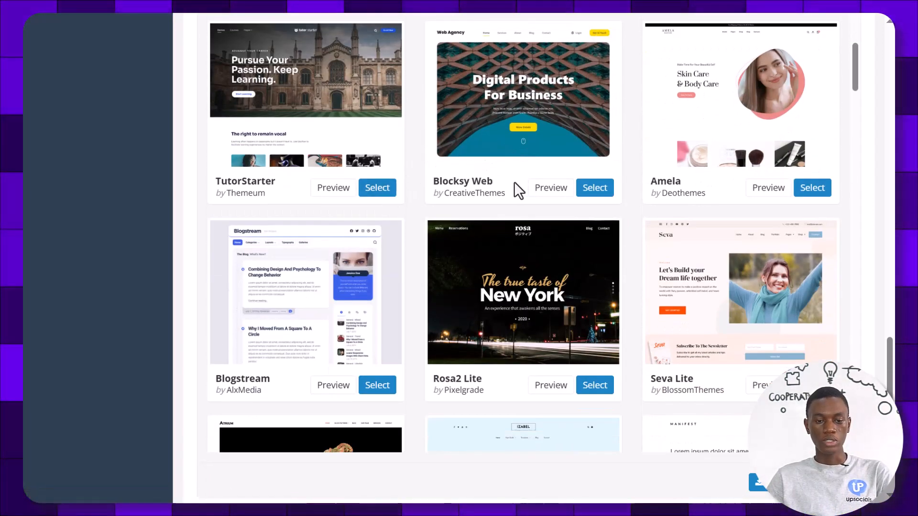
click(595, 189)
scroll(627, 201, down, 7)
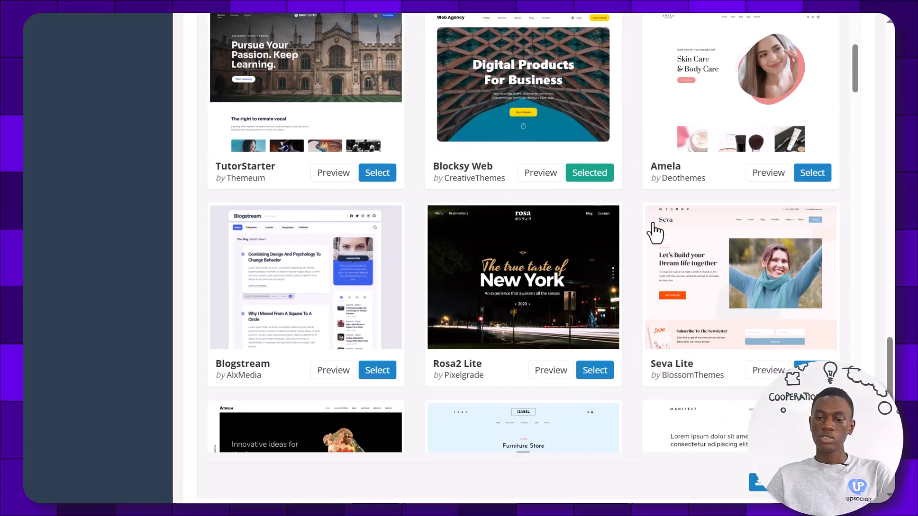
scroll(624, 194, down, 16)
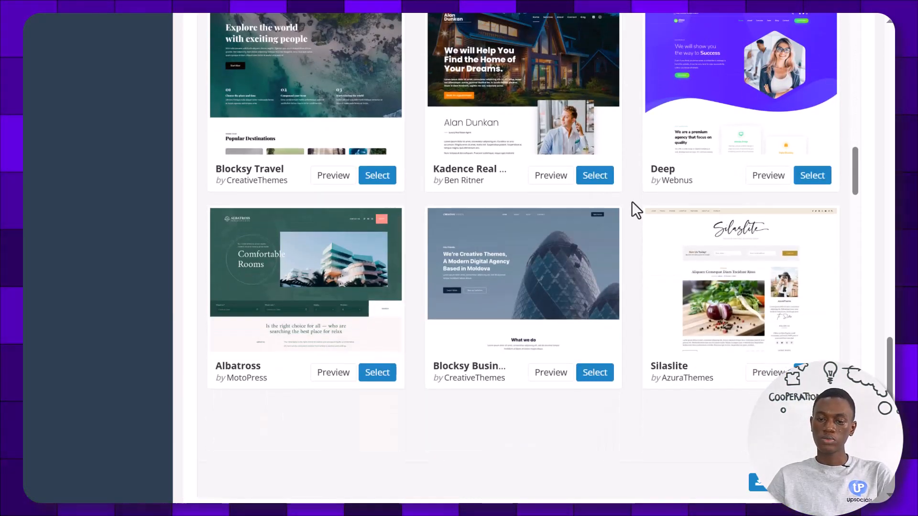
scroll(658, 202, down, 1)
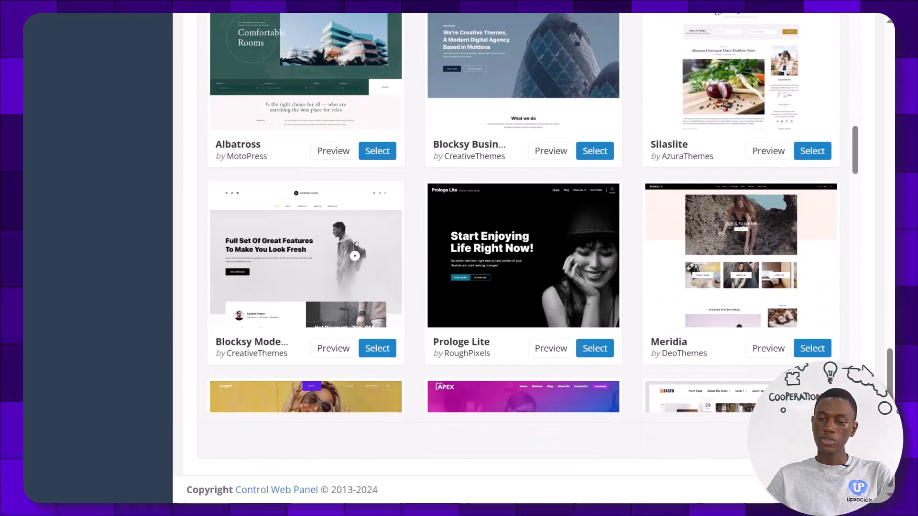
click(785, 440)
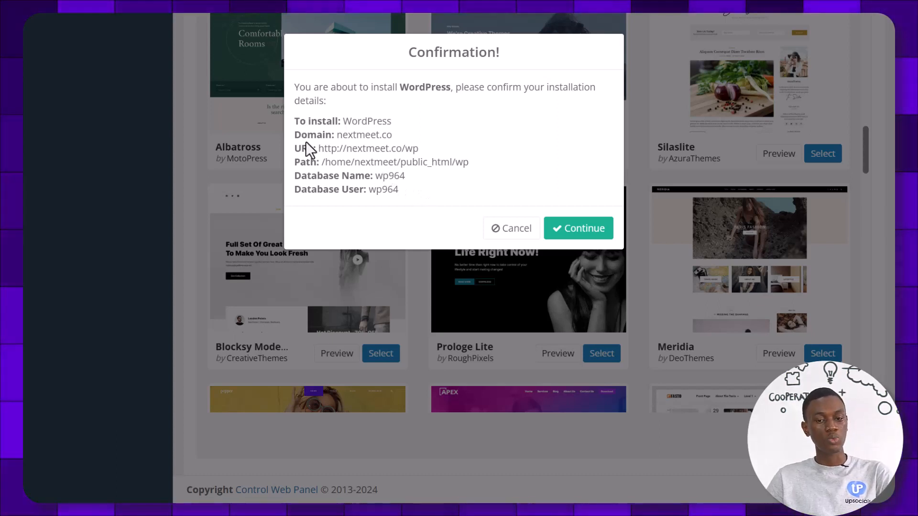
Confirm the install details and accept clearing existing files in the wp install path
click(561, 235)
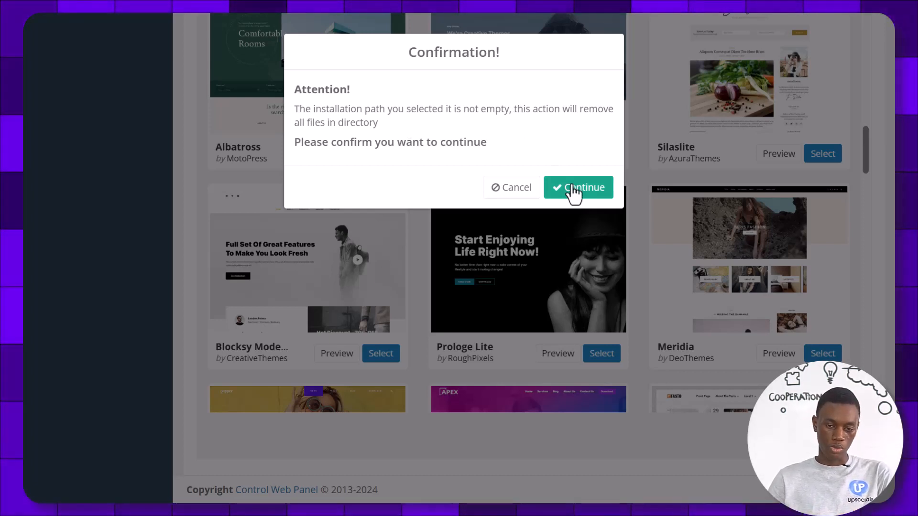
click(573, 188)
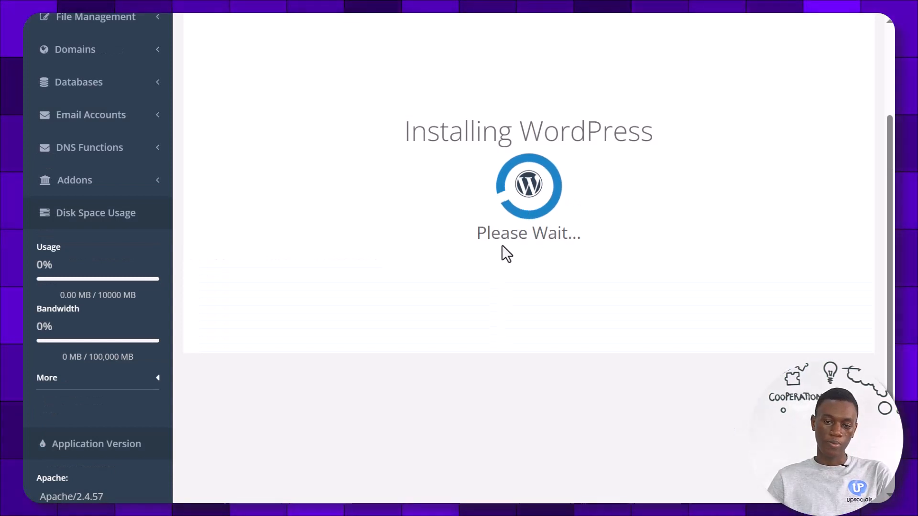
Open the WordPress admin dashboard of the new nextmeet.co/wp installation
scroll(495, 236, up, 1)
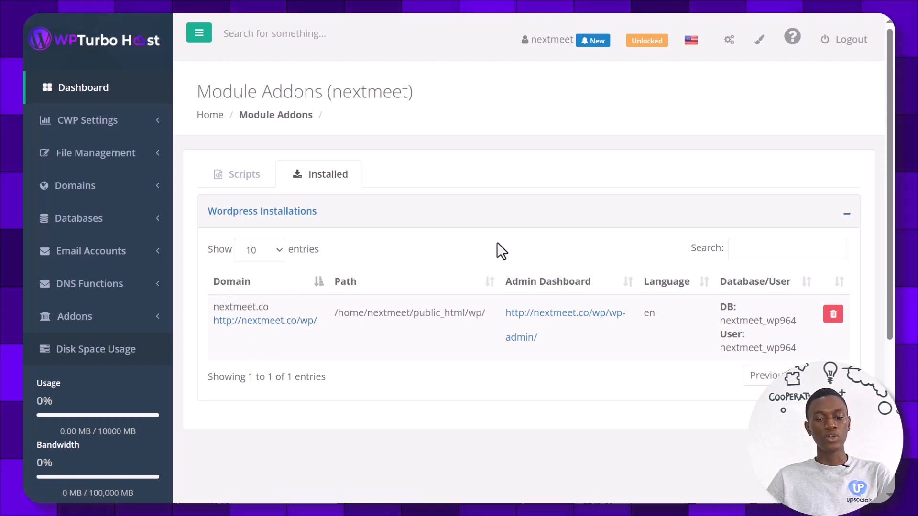
click(535, 333)
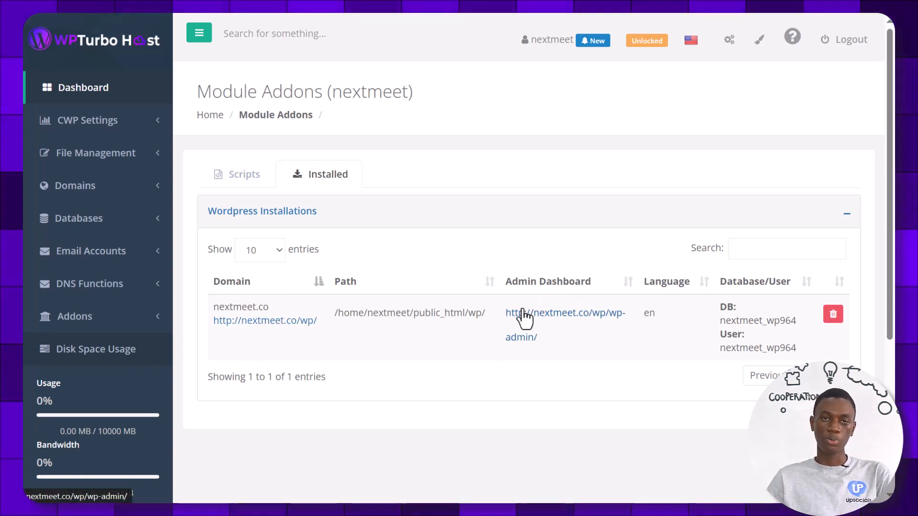